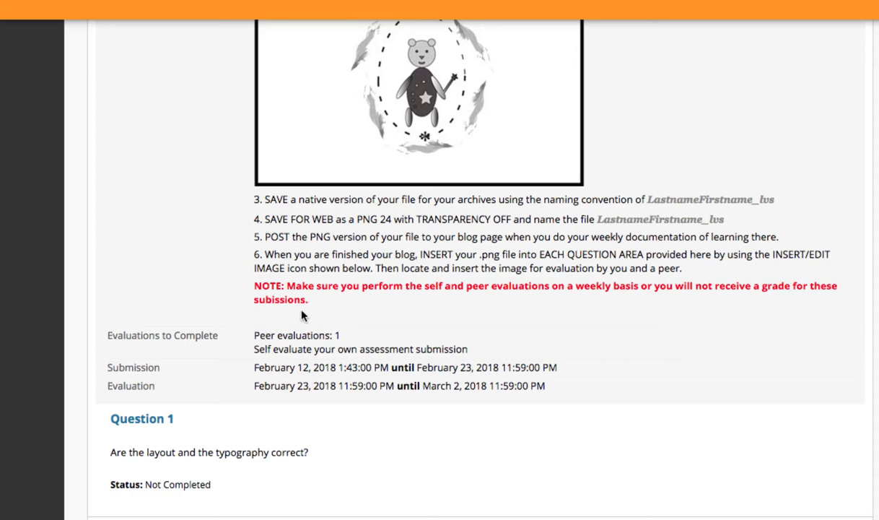
- Open Question 1 of the assessment for answering and show the full set of formatting tools in its response editor
scroll(261, 503, "down", 3)
scroll(476, 260, "down", 1)
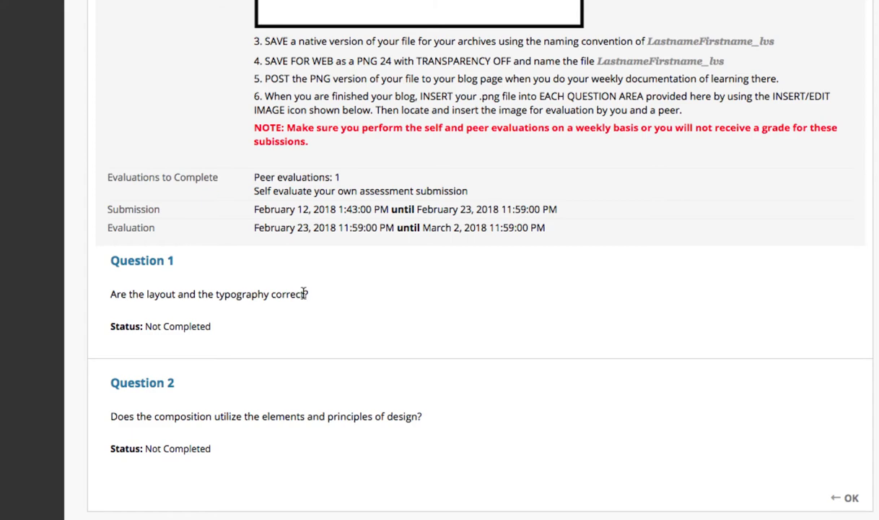
left_click(152, 265)
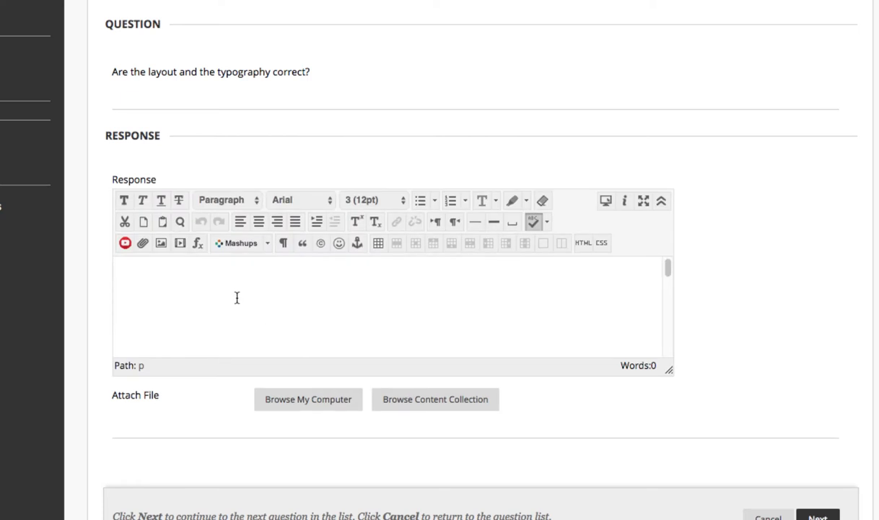
left_click(237, 298)
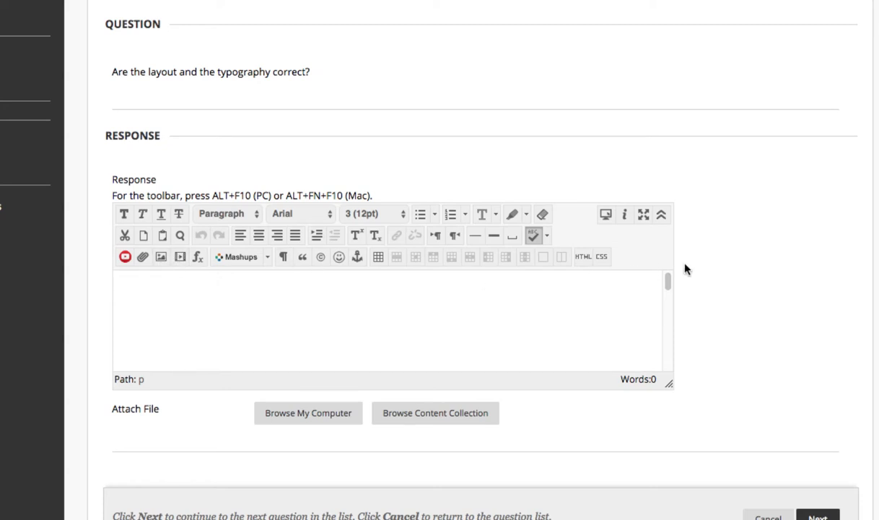
left_click(662, 216)
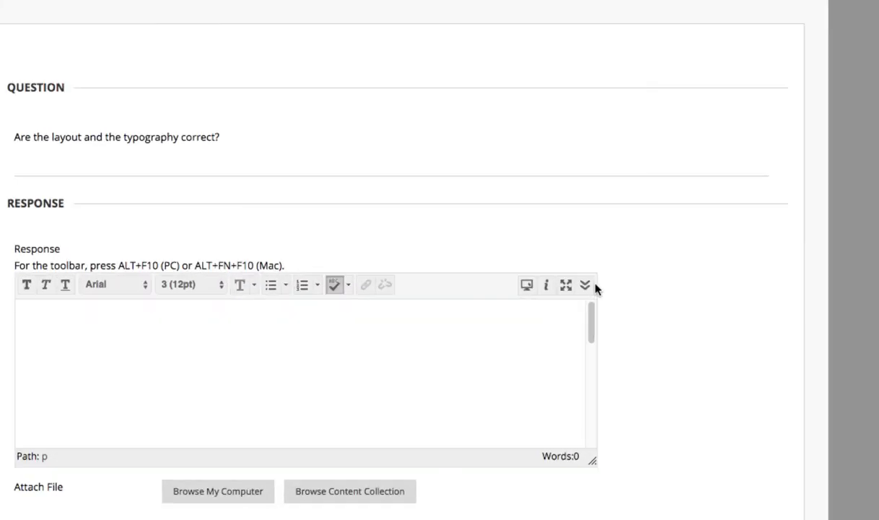
left_click(585, 286)
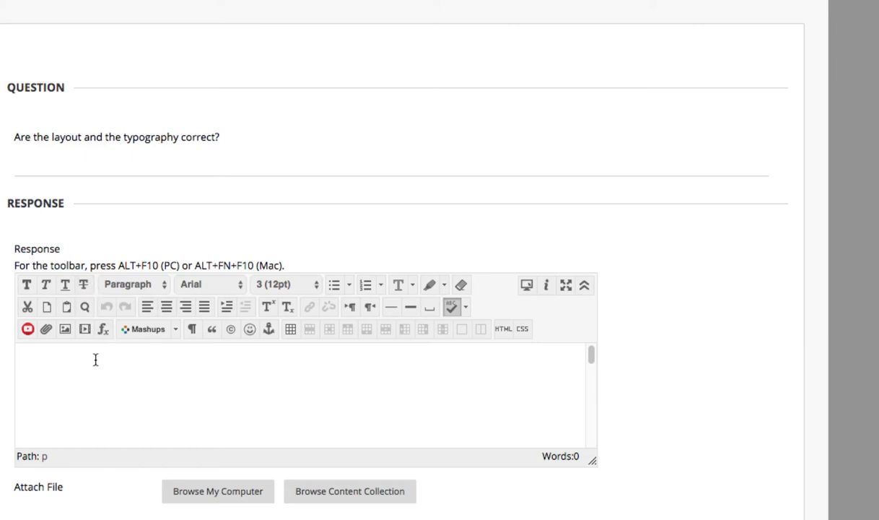
- Start inserting an image in the response and choose LVS.jpg from the computer's Desktop folder
left_click(64, 329)
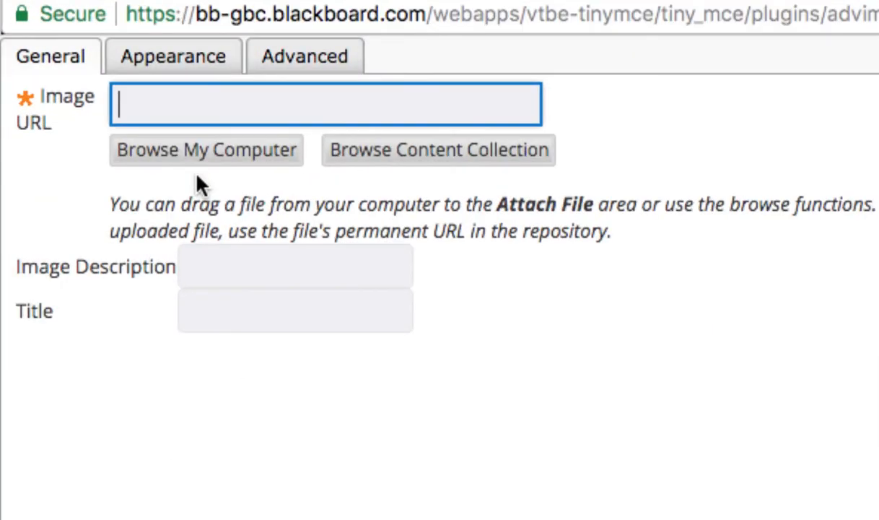
left_click(189, 144)
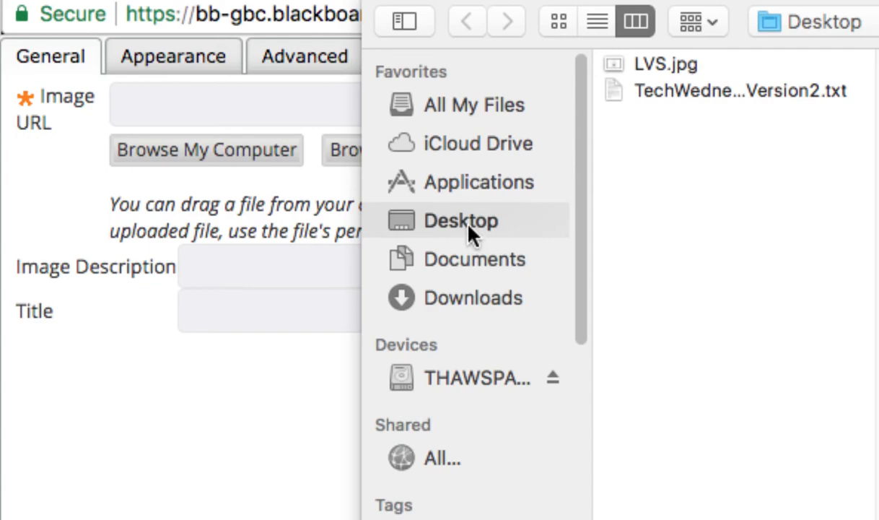
left_click(637, 66)
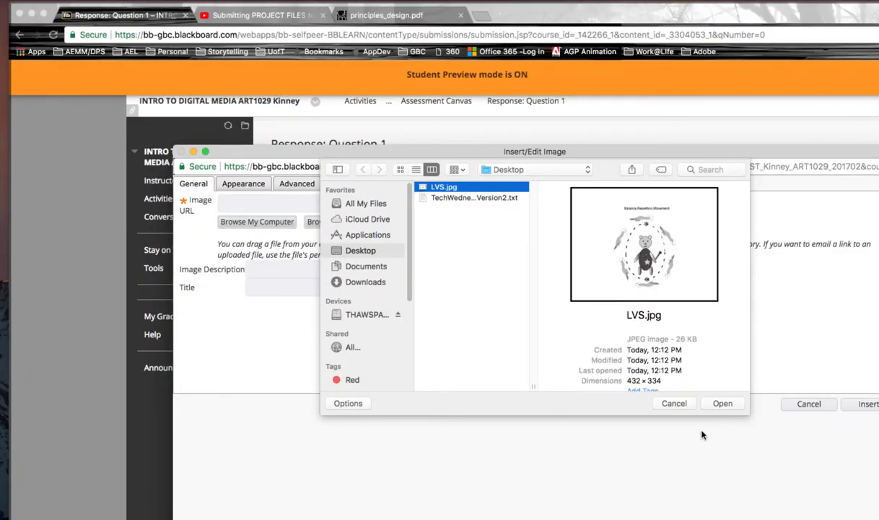
left_click(722, 404)
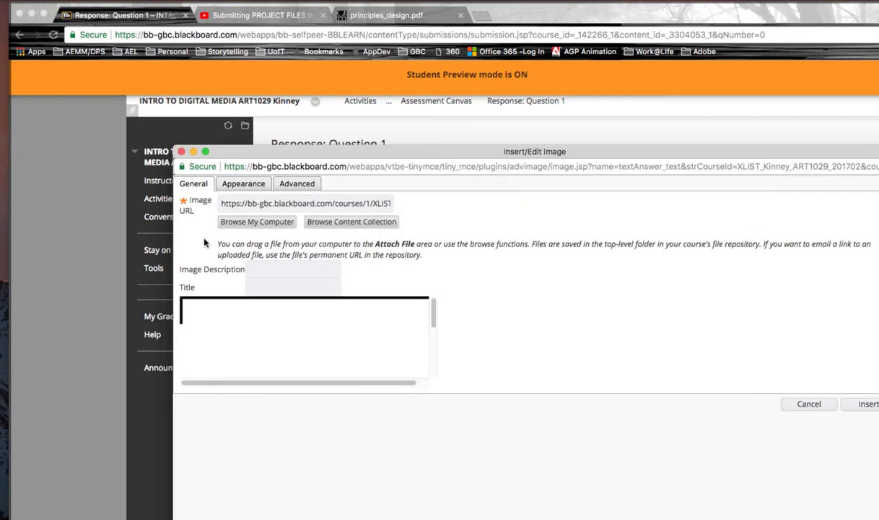
- Enter the image description "Line Value Shape composition of a bear inside an ellipse"
left_click(267, 269)
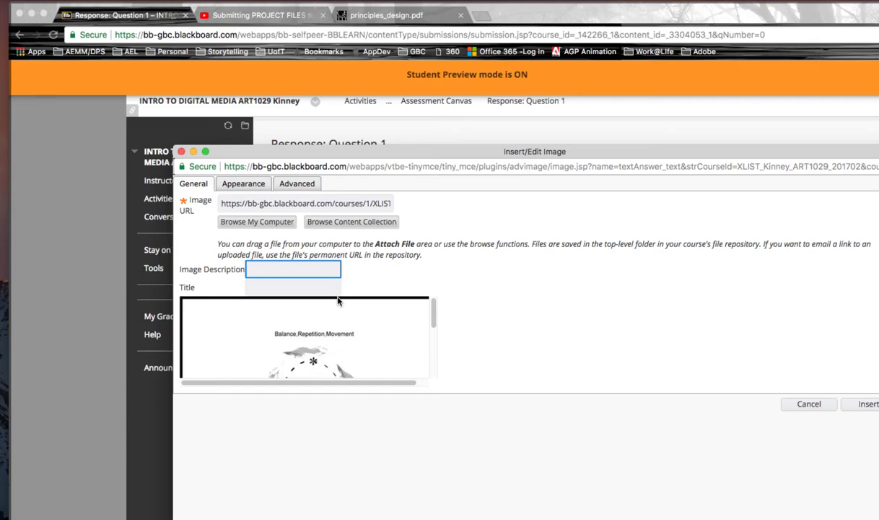
type("Line Value")
type(" Shape")
type(" compos")
type("itio")
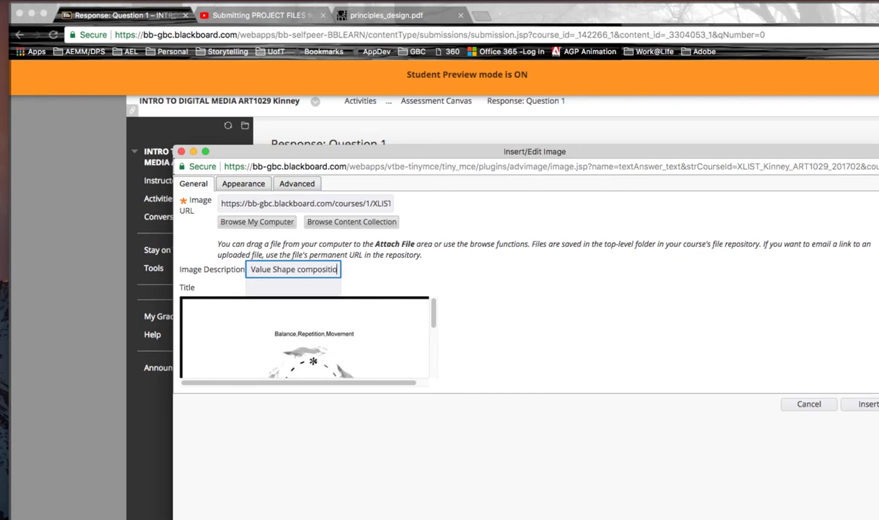
type("n of a bear inside an ellipse")
- Enter the image title "Balance Repetition Movement layout"
left_click(287, 289)
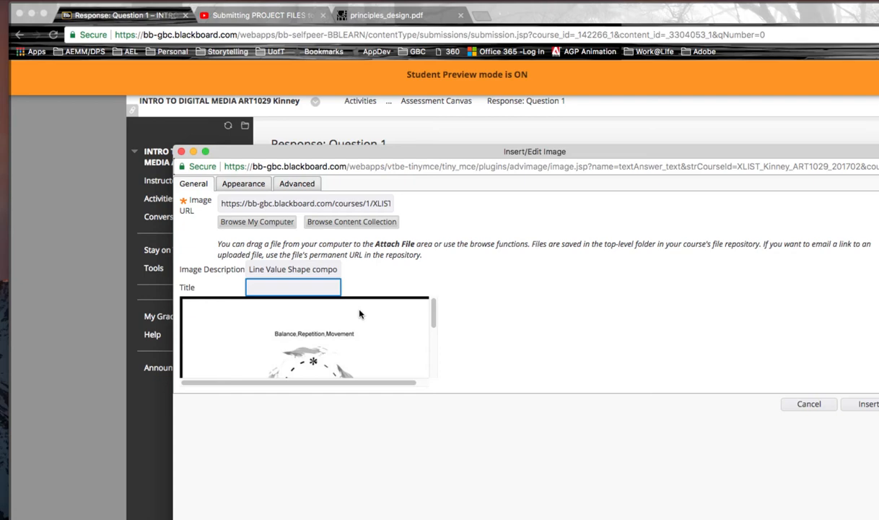
type("B")
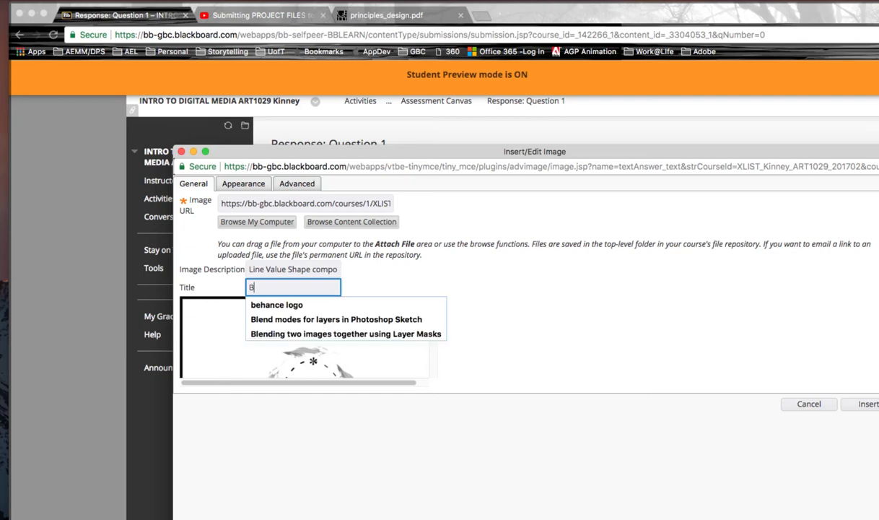
type("alance Repetition")
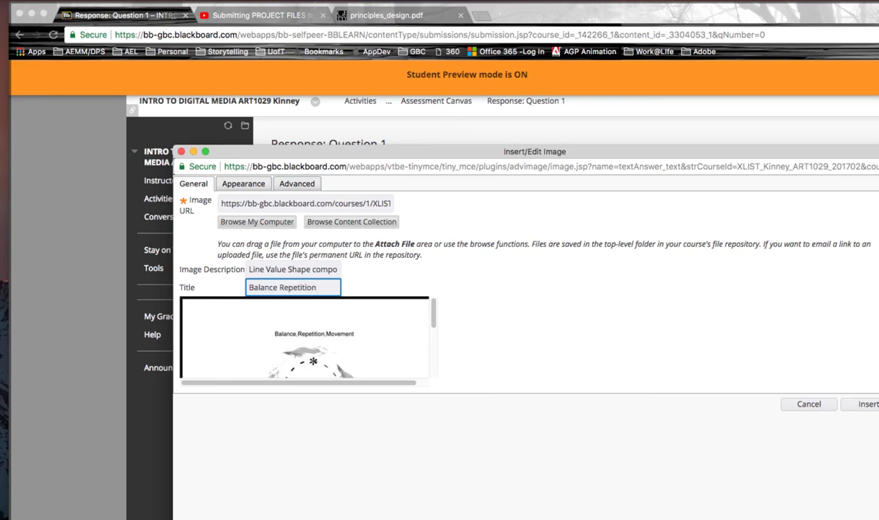
type(" Movement layout")
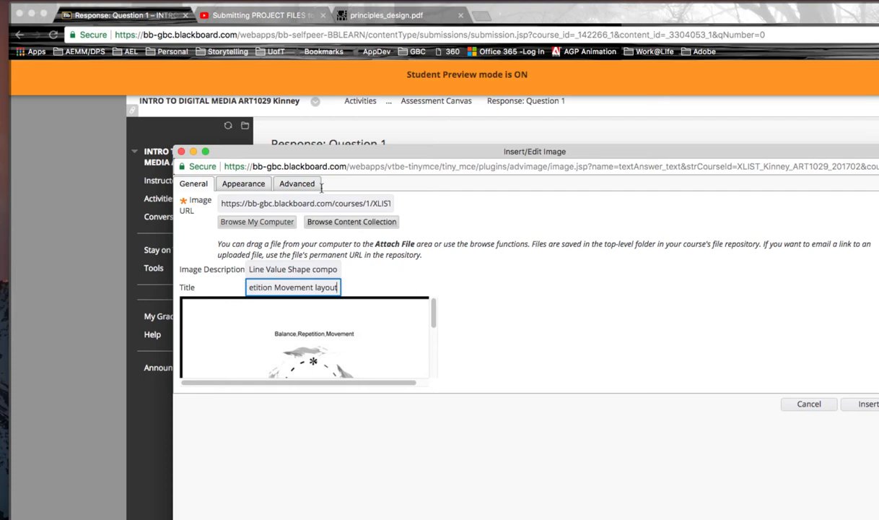
- Set the image width to 500 px with proportions constrained and insert the image into the response
left_click(245, 185)
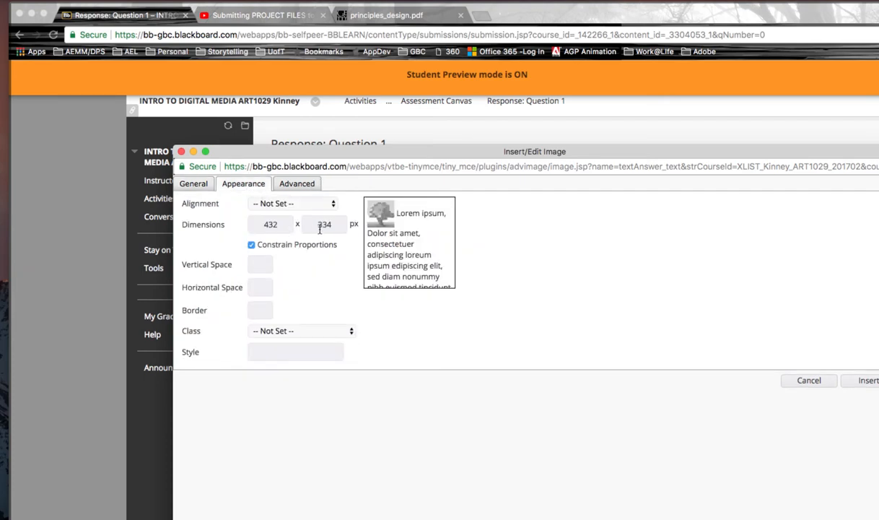
double_click(266, 224)
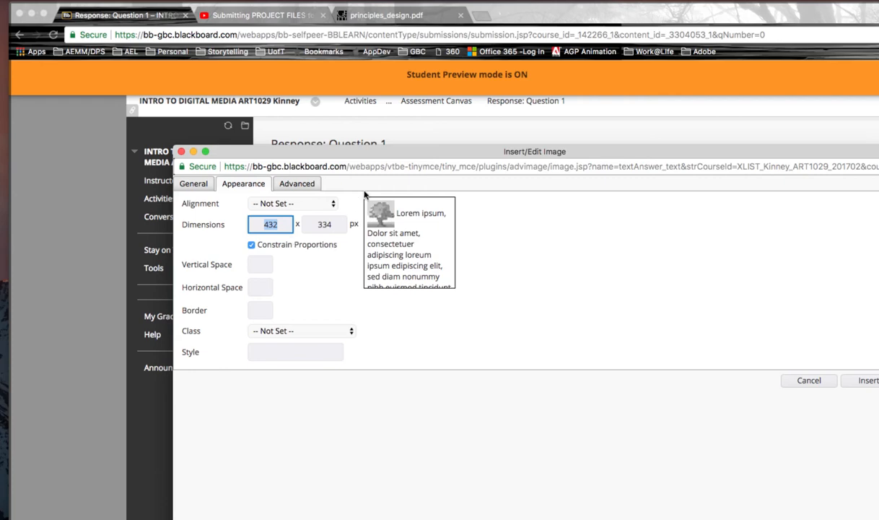
left_click_drag(422, 153, 310, 110)
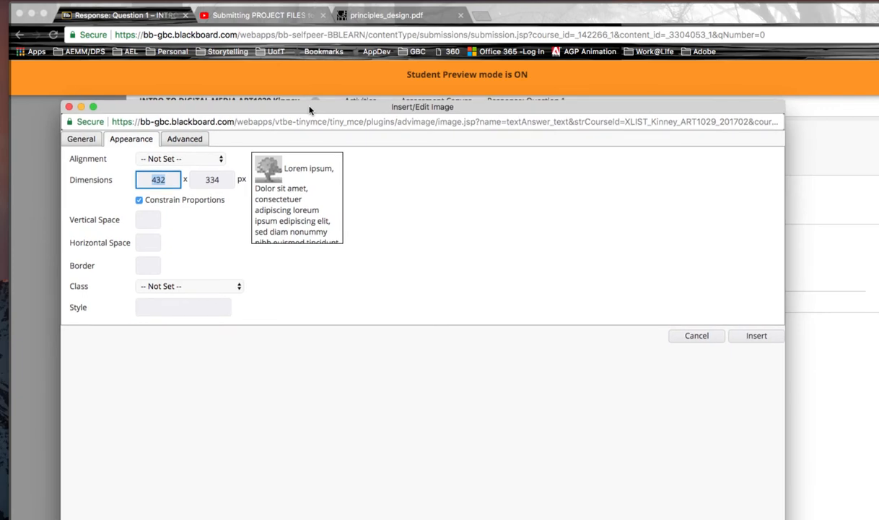
type("500")
left_click(200, 183)
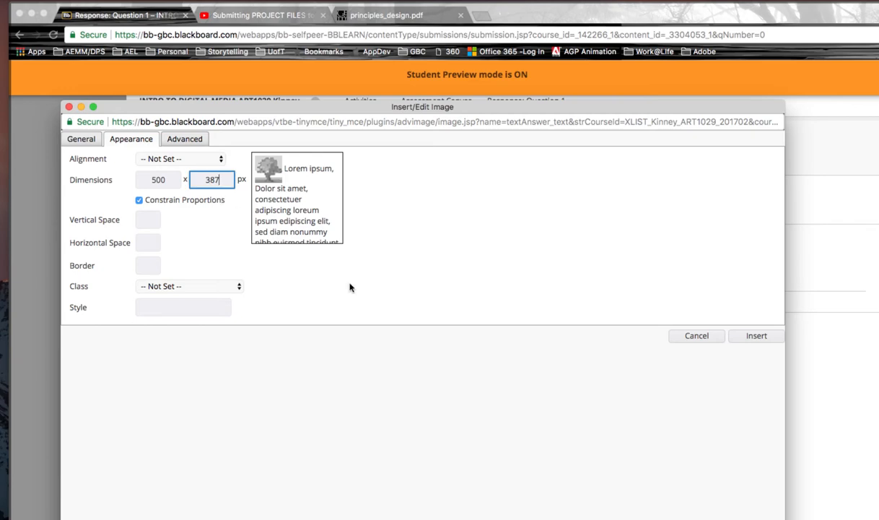
left_click(751, 339)
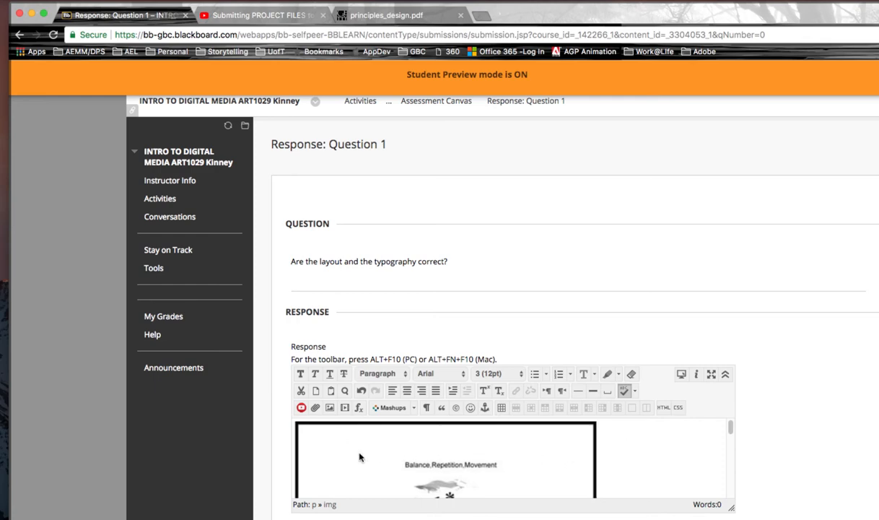
- Add the line "Add any additional notes to allow for evaluation and interpretation." below the image and continue to Question 2
scroll(644, 457, "down", 10)
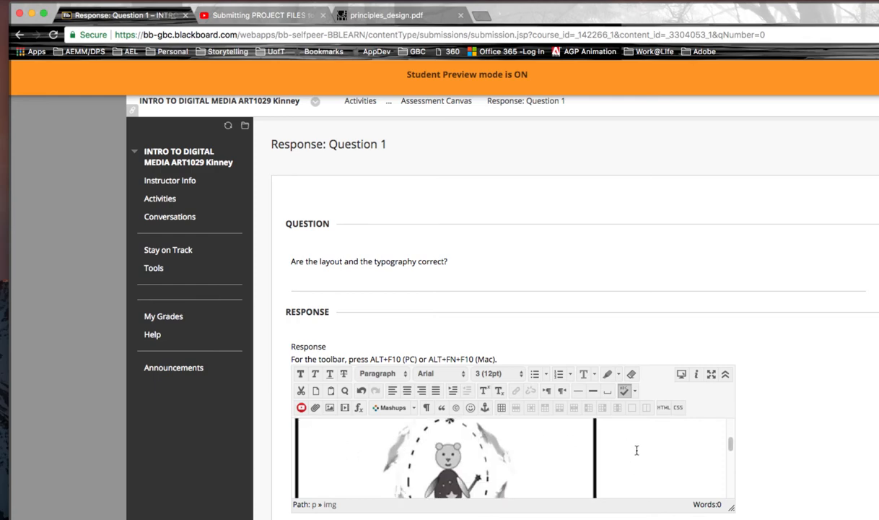
scroll(637, 449, "up", 2)
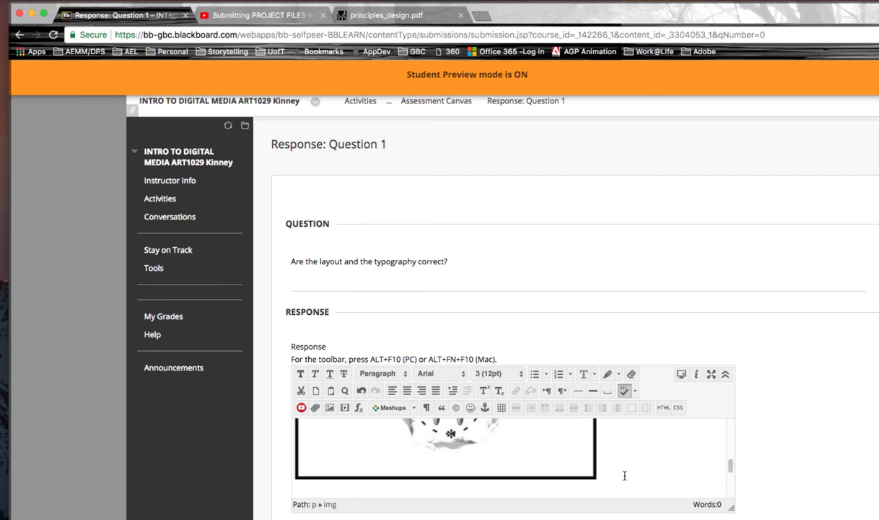
key("Return")
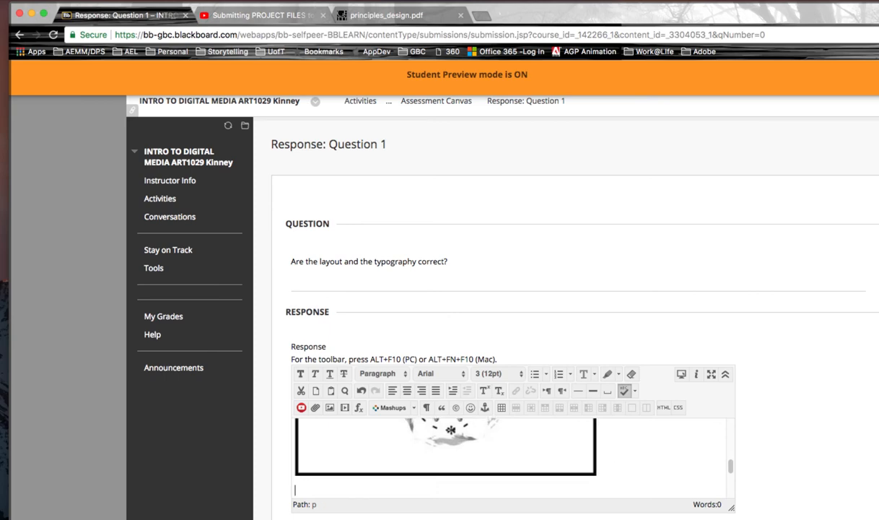
type("Add any additional notes ")
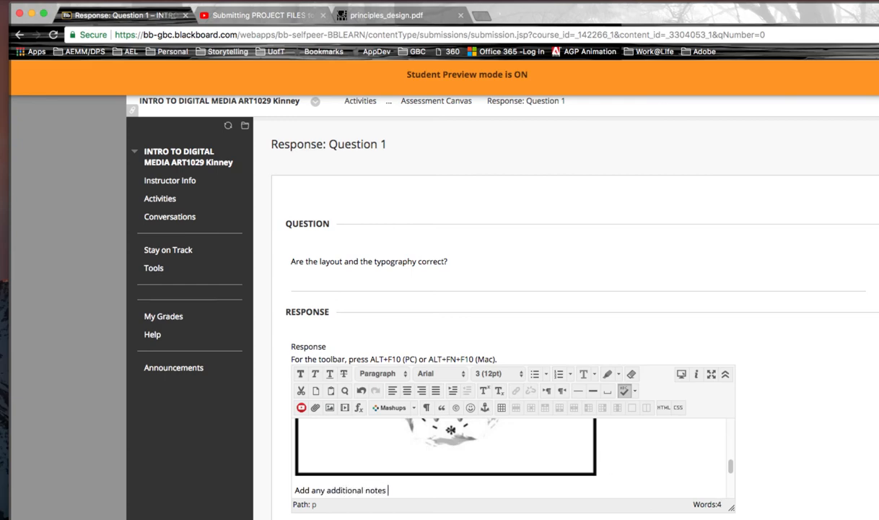
type("to allow for")
type("evaluation and interpreta")
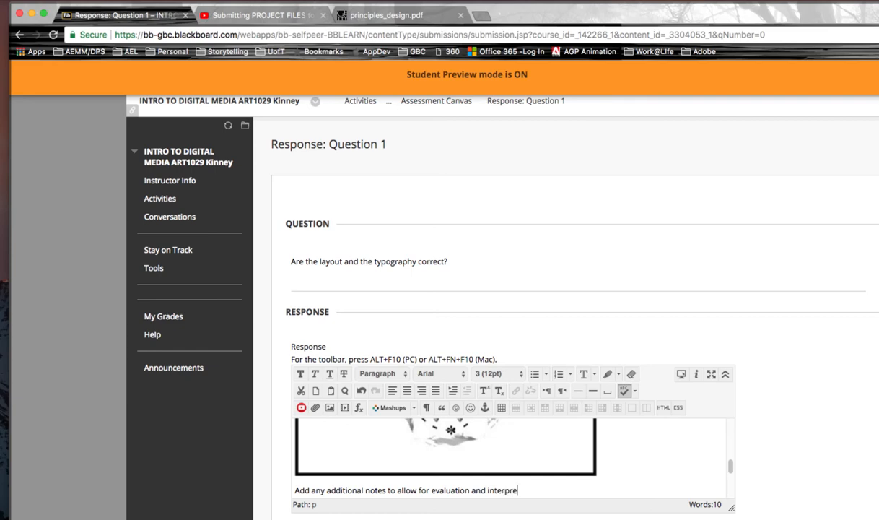
type("tion.")
scroll(801, 428, "down", 1)
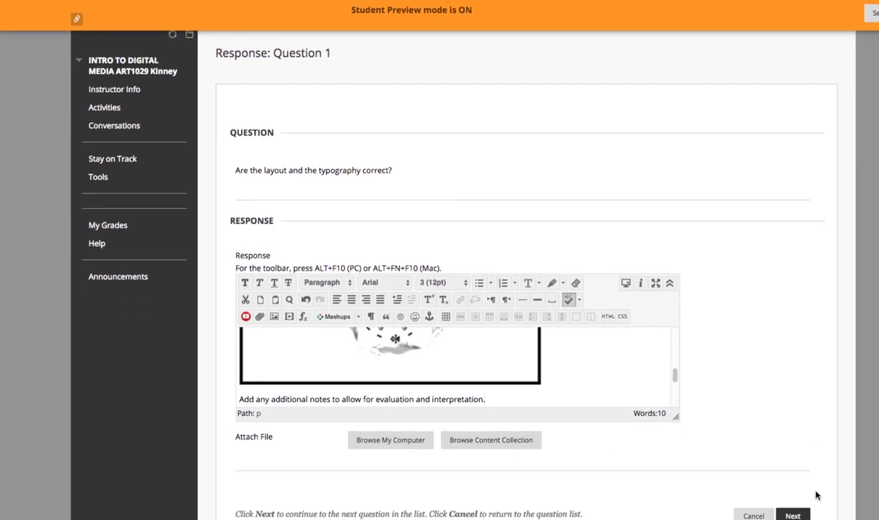
left_click(795, 515)
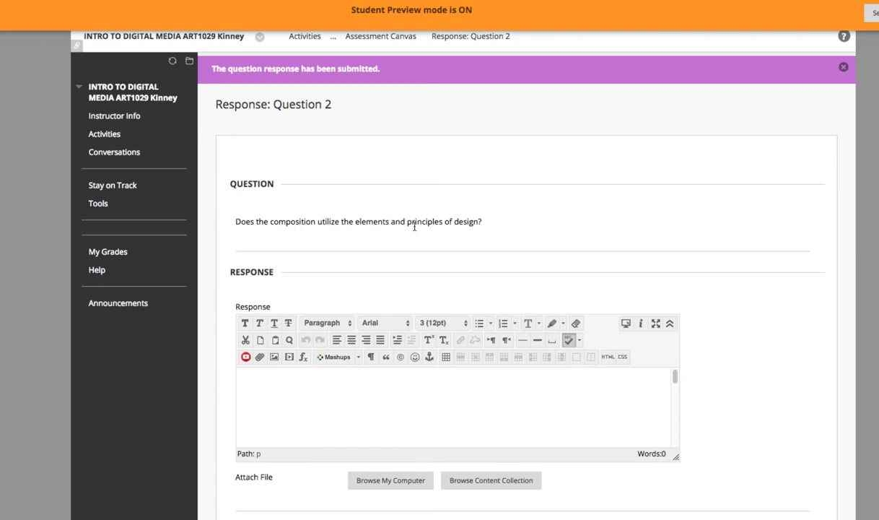
- Start inserting an image in the Question 2 response and browse the Content Collection for it
left_click(278, 391)
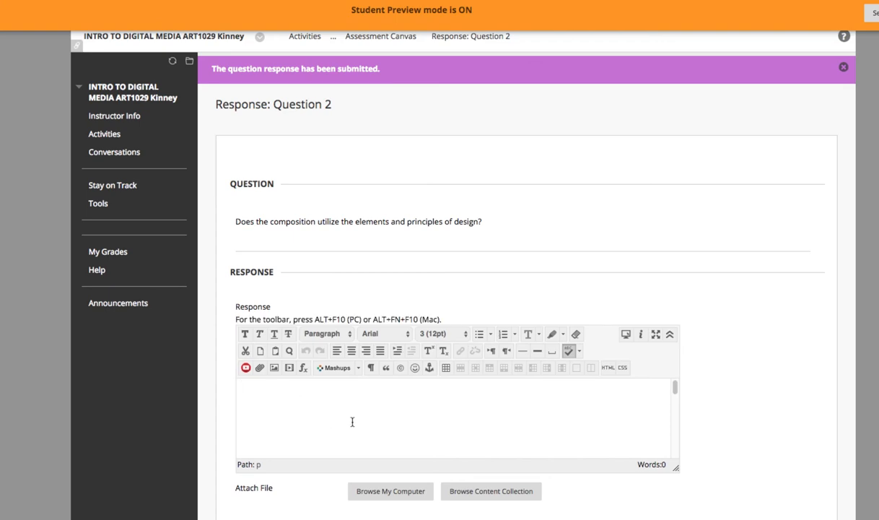
left_click(274, 368)
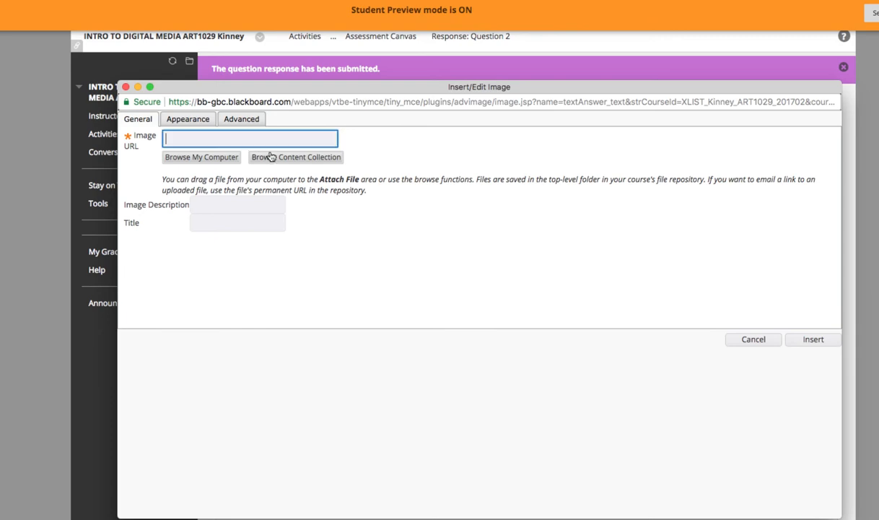
left_click(276, 159)
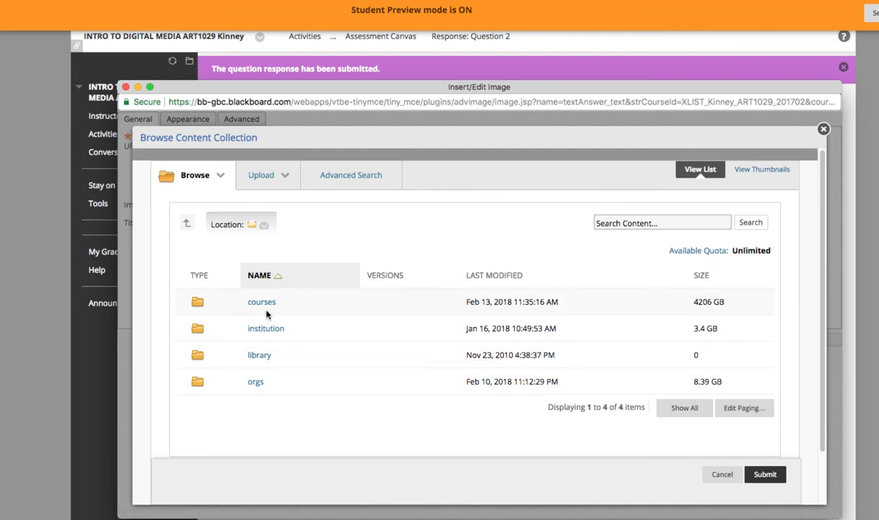
- Search the Content Collection for "lvs"
left_click(263, 175)
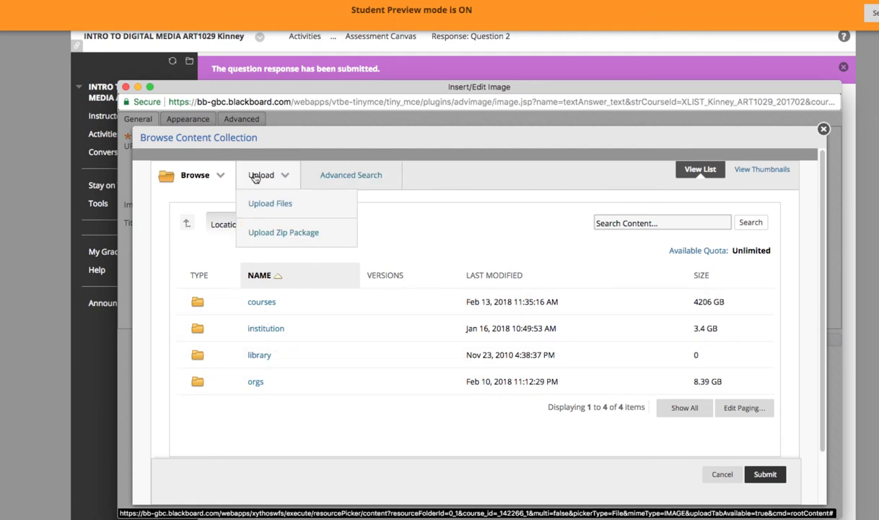
left_click(633, 222)
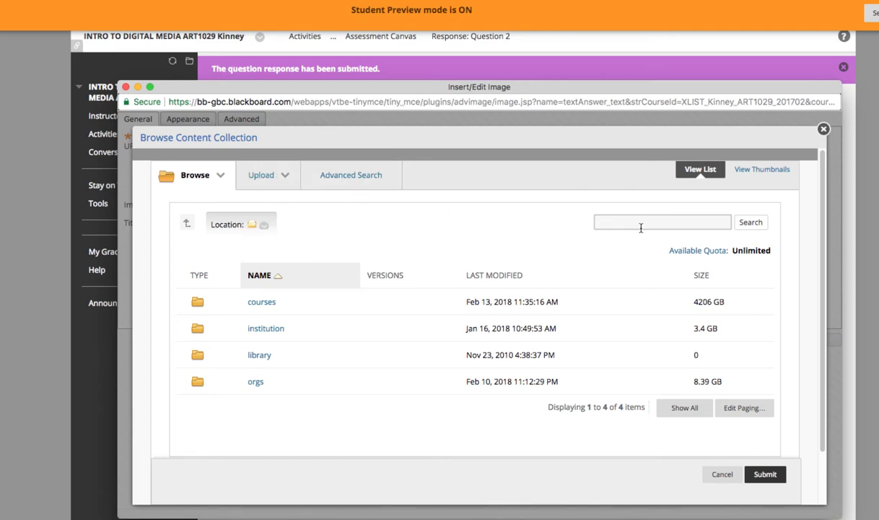
type("lvs")
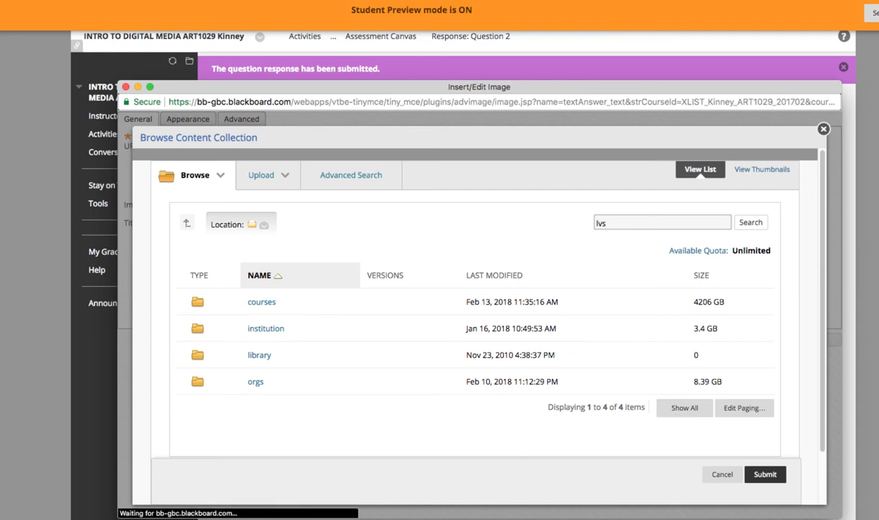
left_click(750, 223)
- Try to upload files to the current Content Collection folder
left_click(258, 174)
left_click(266, 206)
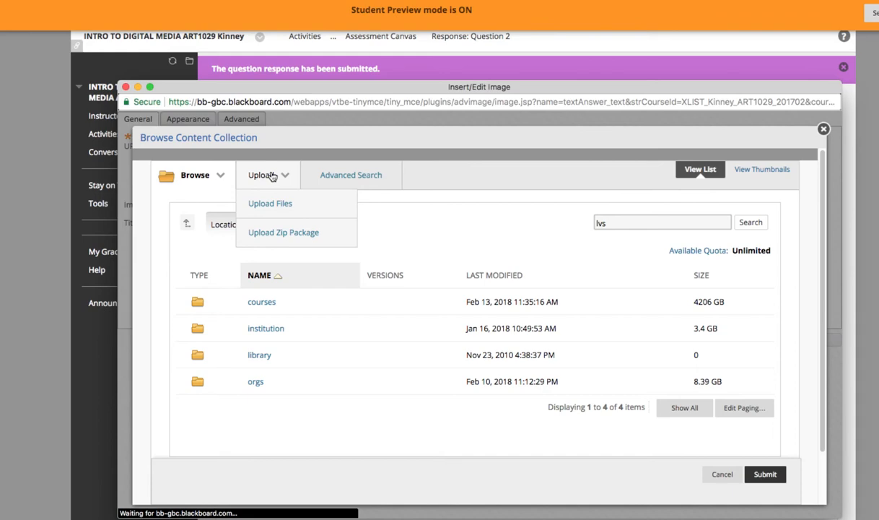
left_click(195, 176)
left_click(258, 176)
left_click(263, 203)
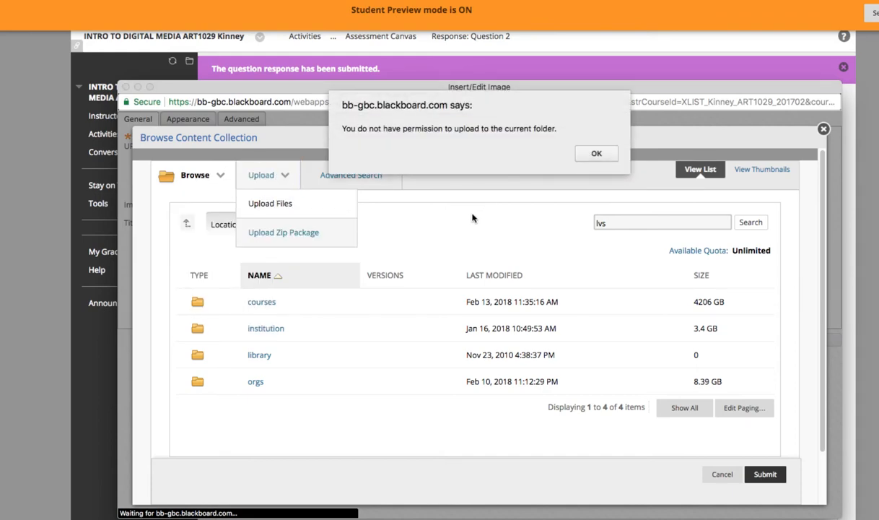
- Leave the Content Collection and choose LVS.jpg from the computer's Desktop as the image for the Question 2 response
left_click(597, 153)
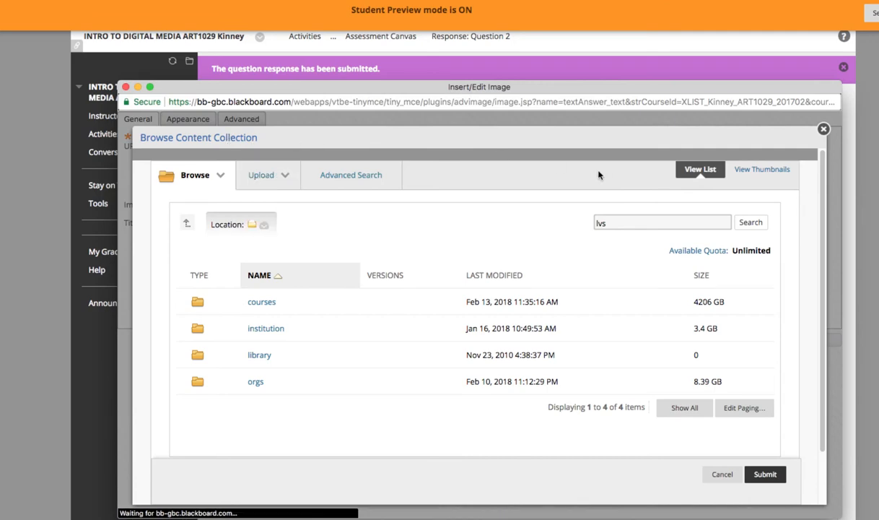
left_click(722, 475)
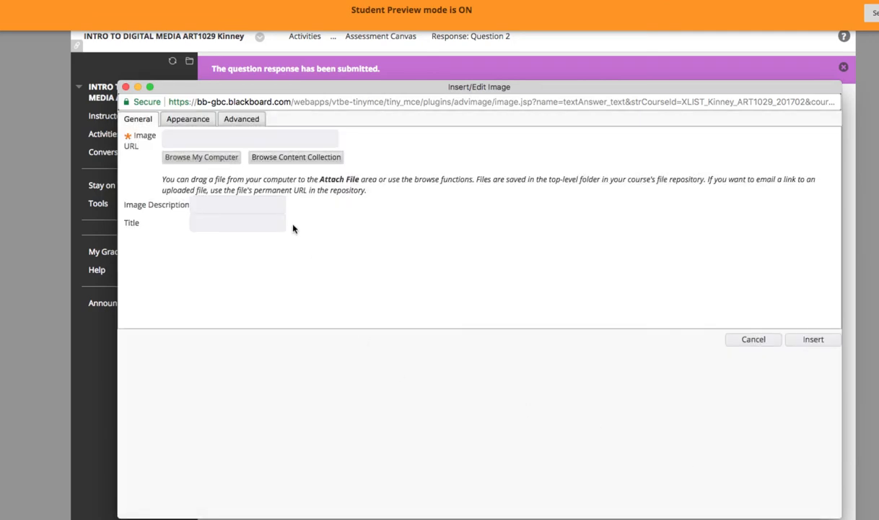
left_click(384, 123)
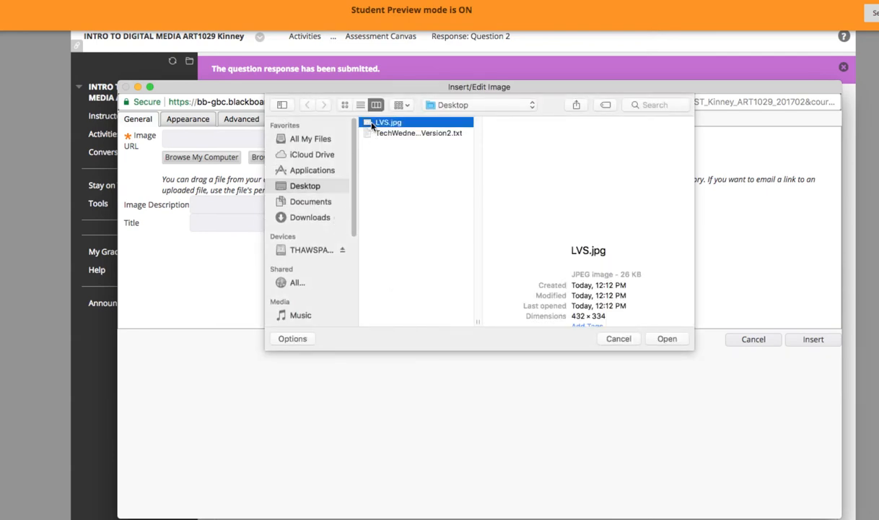
left_click(667, 339)
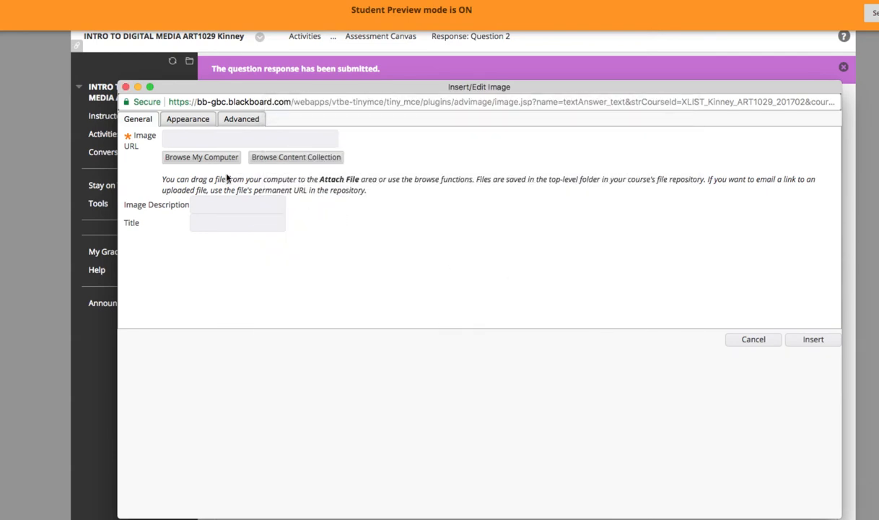
- Set the image description to "Line, Value Shape composition"
left_click(212, 207)
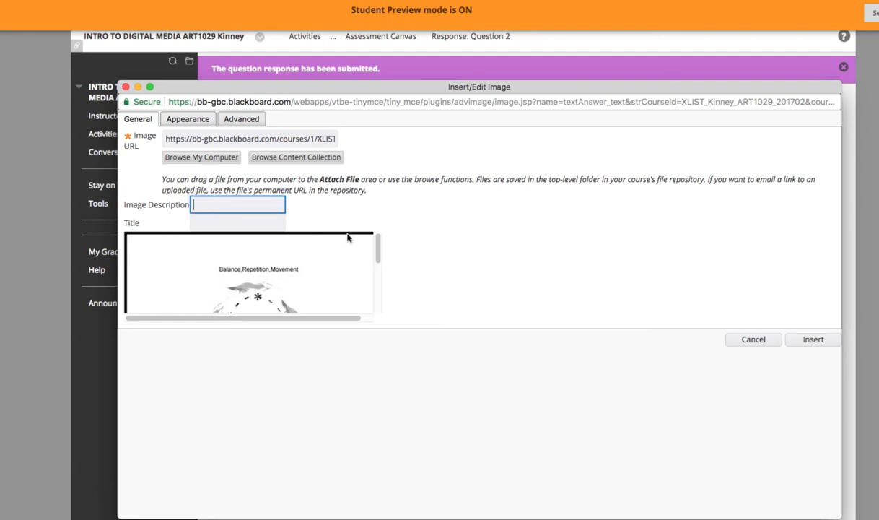
type("Line, Value Shape composition")
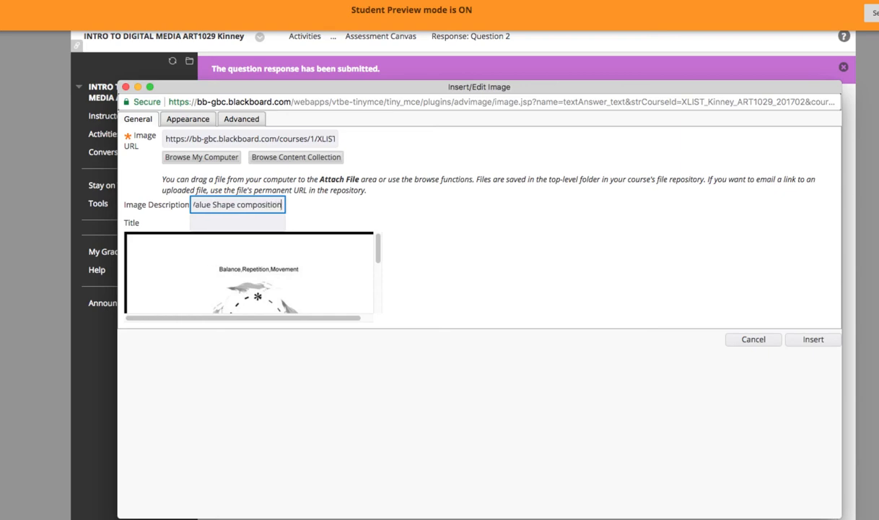
key("Tab")
- Title the image "Balance, Repetition, Movement Layout" and insert it into the Question 2 response
type("Bal")
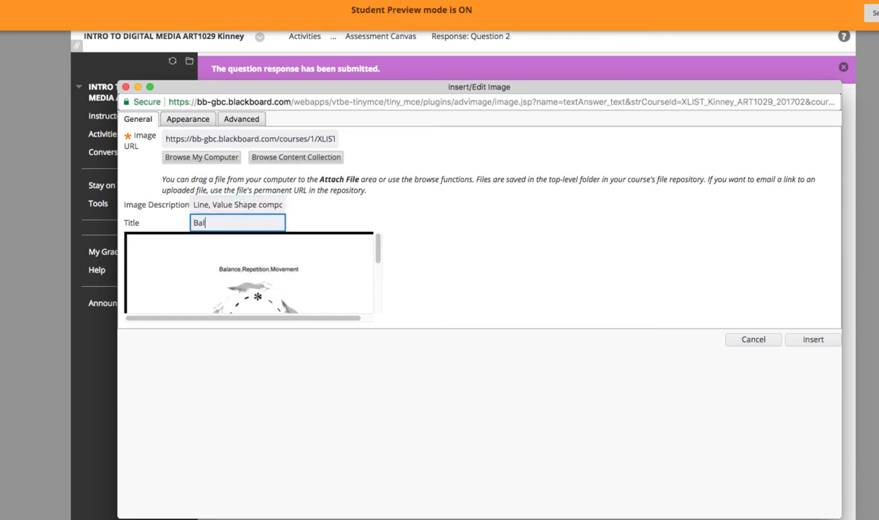
type("ance, Repetition, Movement")
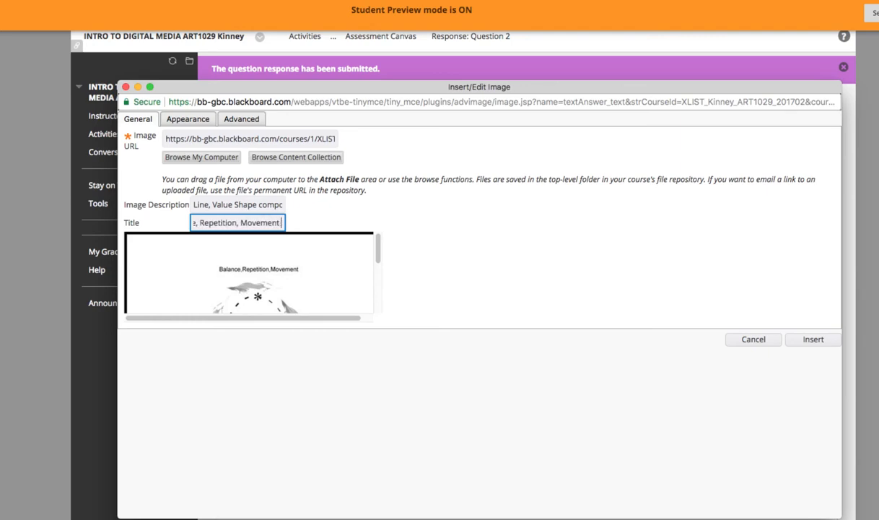
type(" Lauout")
key("BackSpace")
key("BackSpace")
key("BackSpace")
key("BackSpace")
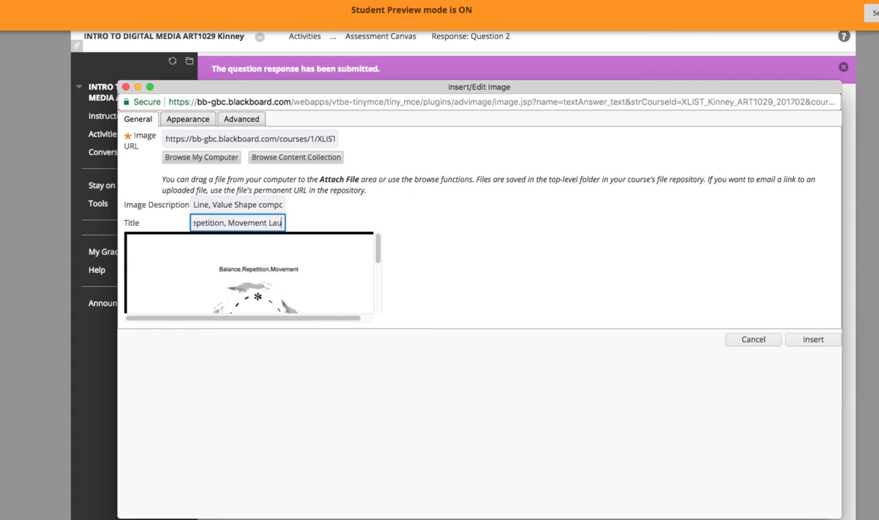
type("yout")
left_click(811, 341)
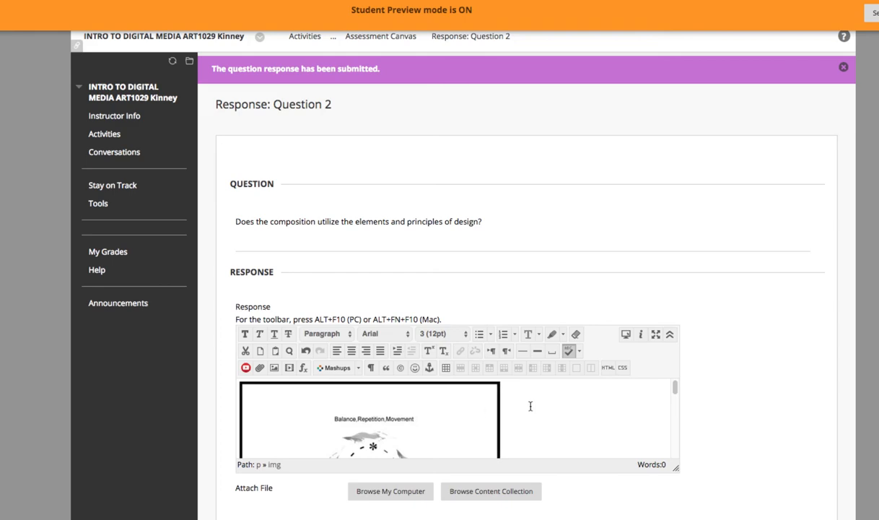
- Submit the Question 2 response and check the status of both questions on the assessment page
scroll(540, 407, "down", 2)
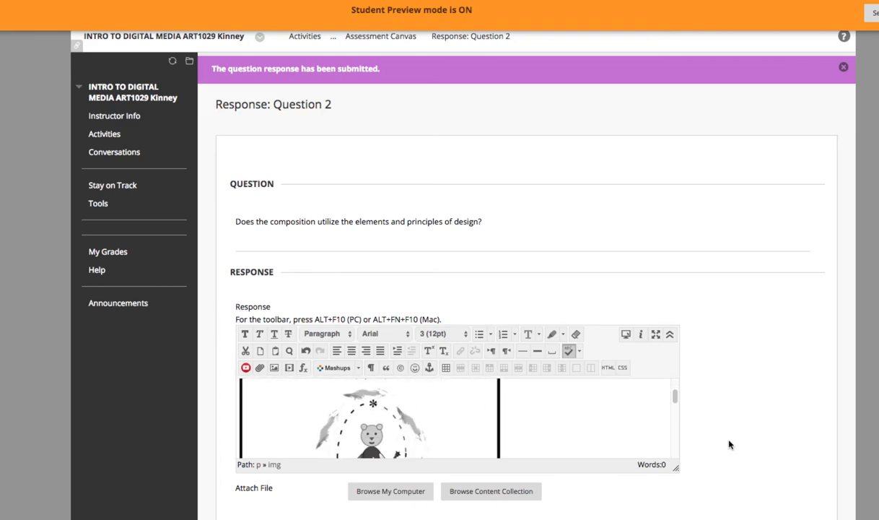
scroll(756, 436, "down", 1)
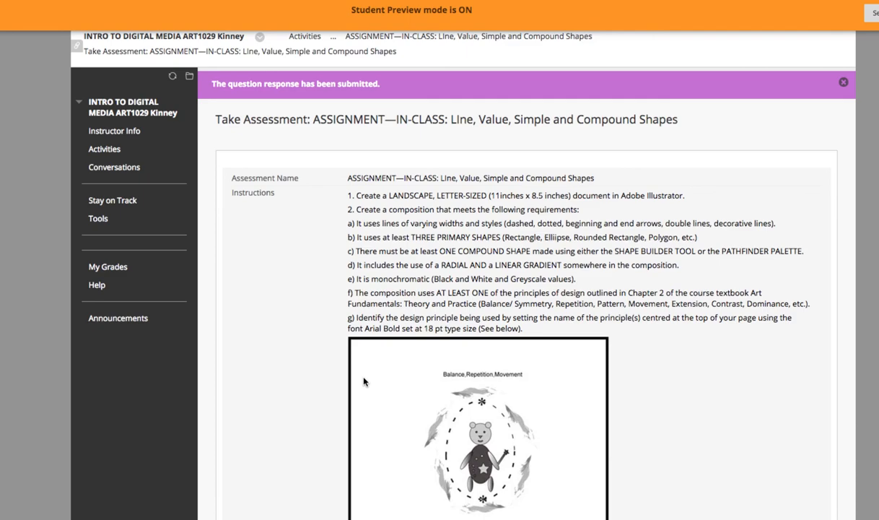
scroll(393, 382, "down", 2)
scroll(398, 382, "down", 5)
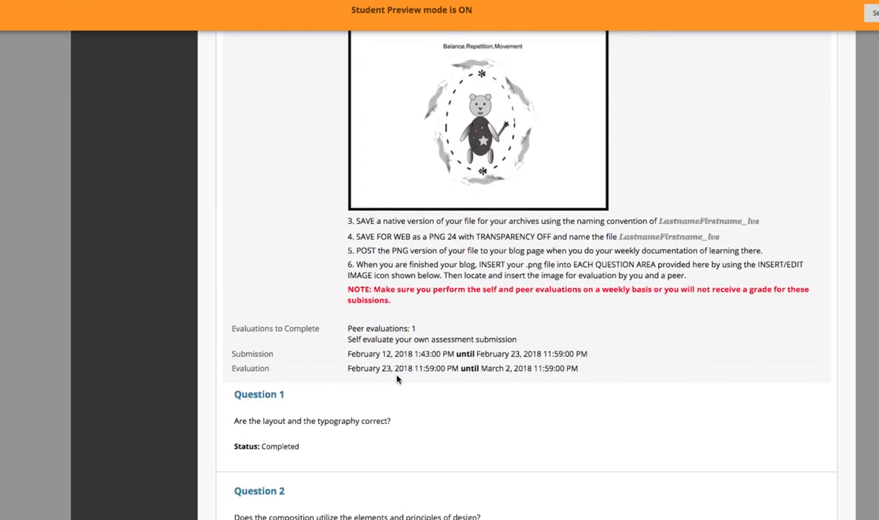
scroll(395, 379, "down", 1)
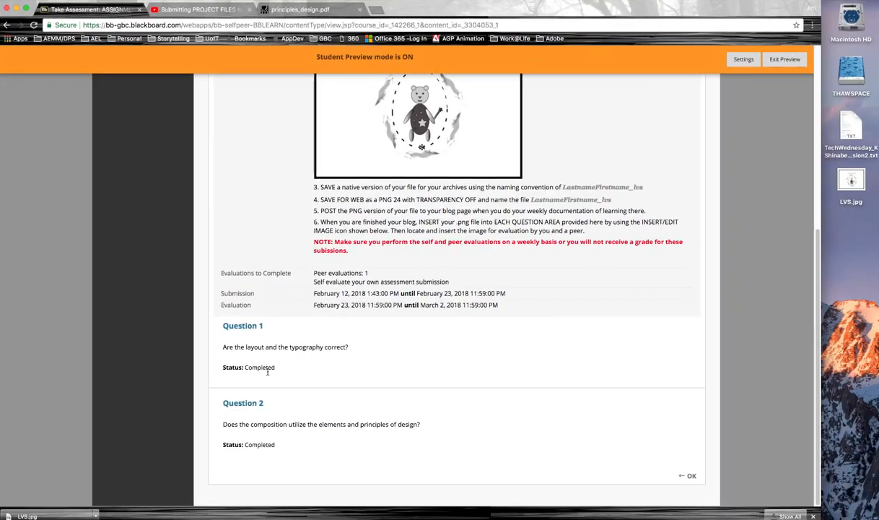
- Return to the Class 3 page and highlight the evaluation dates of the in-class Line, Value, Simple and Compound Shapes assignment
left_click(691, 476)
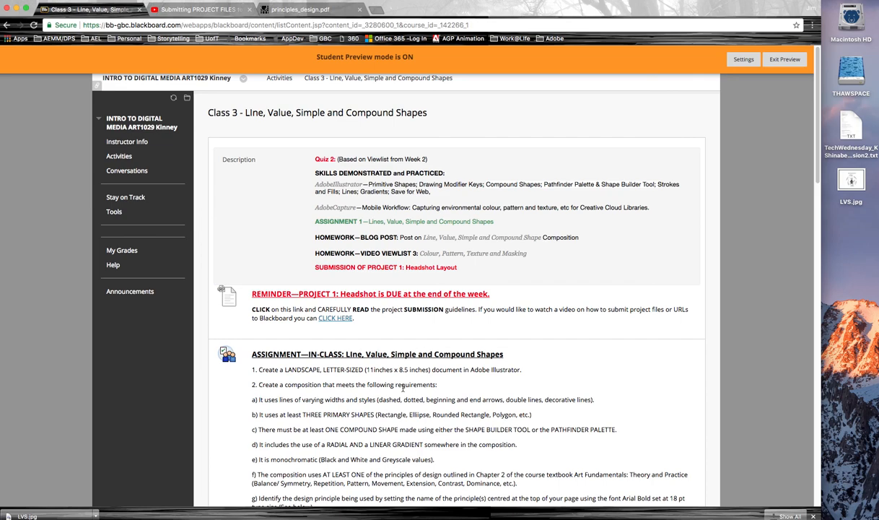
scroll(402, 387, "down", 1)
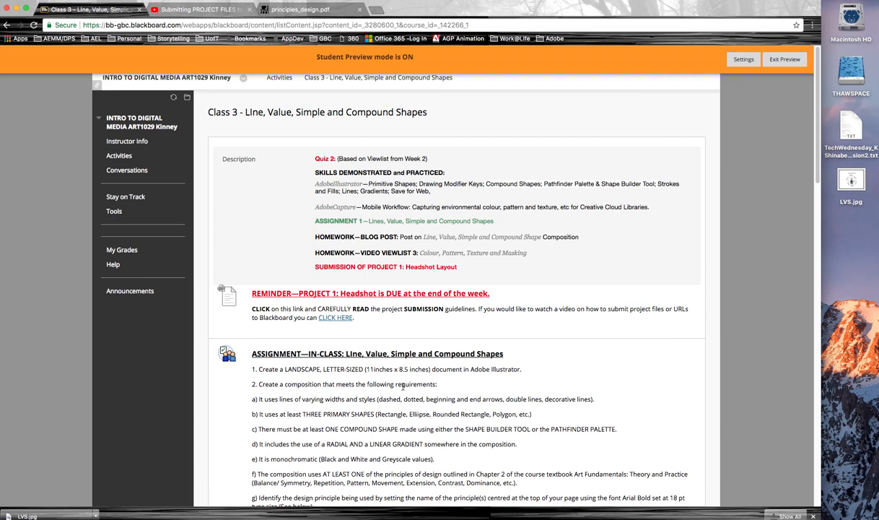
scroll(403, 388, "down", 6)
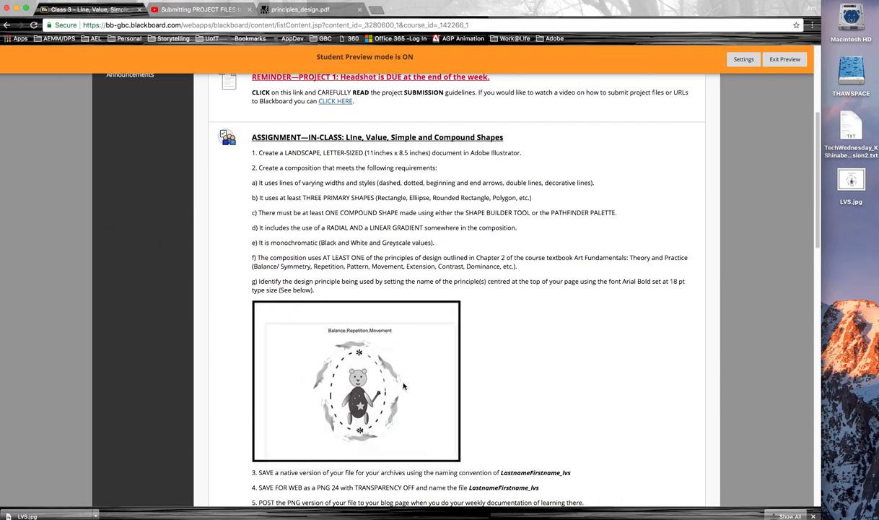
scroll(525, 399, "down", 10)
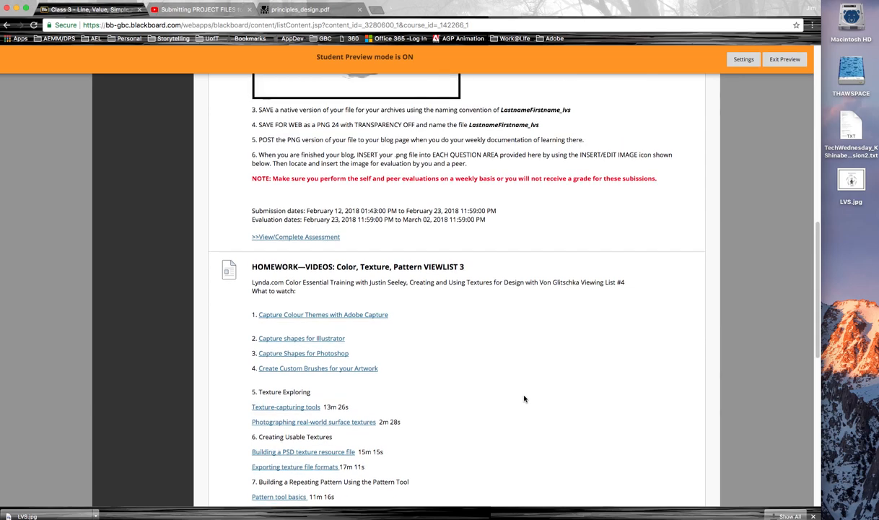
scroll(429, 390, "up", 7)
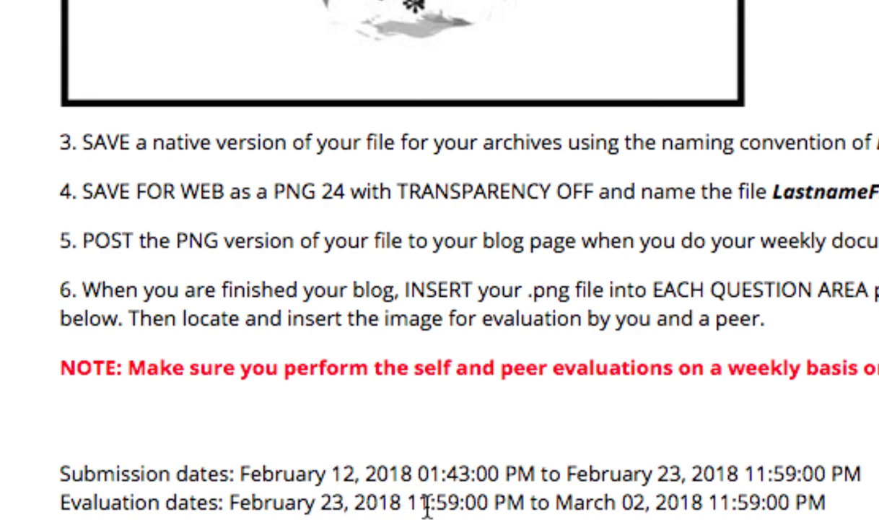
left_click_drag(827, 504, 57, 498)
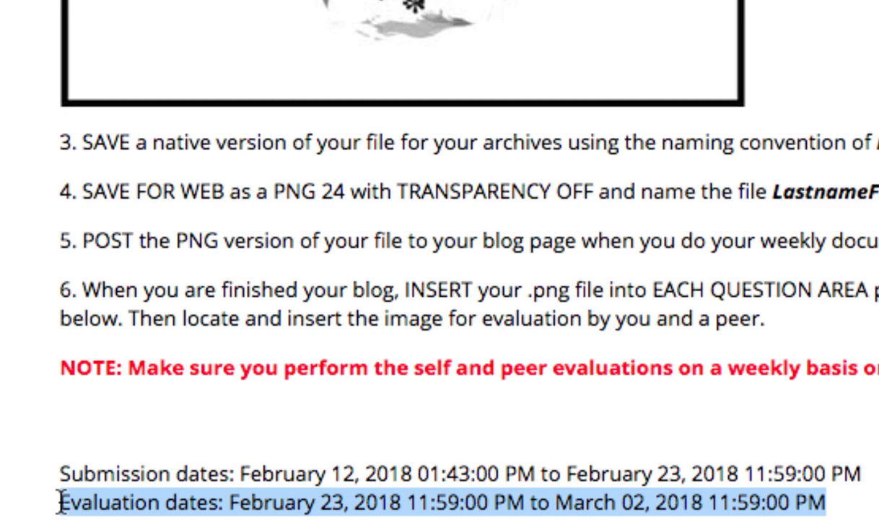